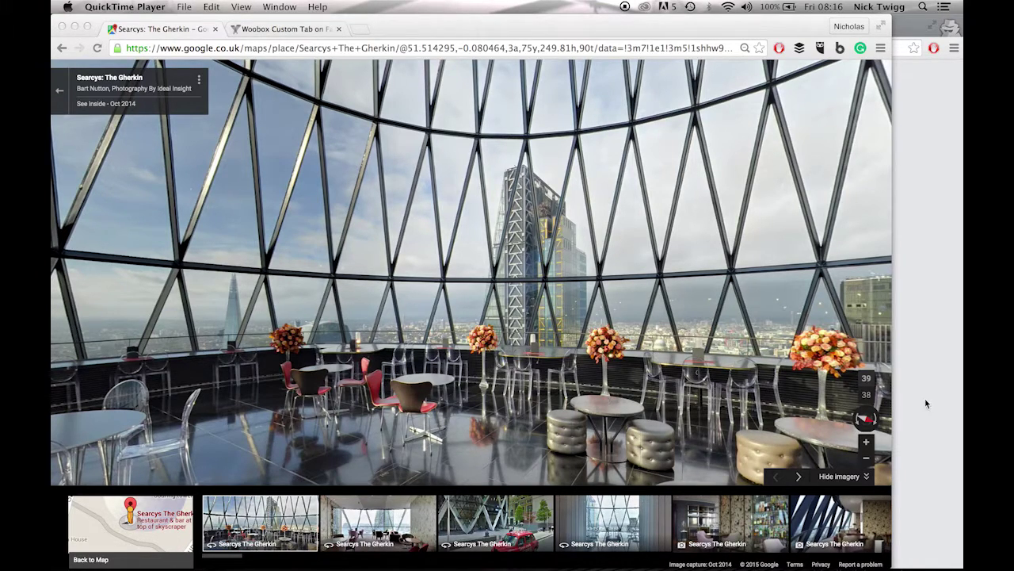
Step: Explore the London Aquatics Centre virtual tour embedded on the Ideal Insight Facebook page, moving along the diving platform to the diver
{"action": "left_click", "coordinate": [936, 352]}
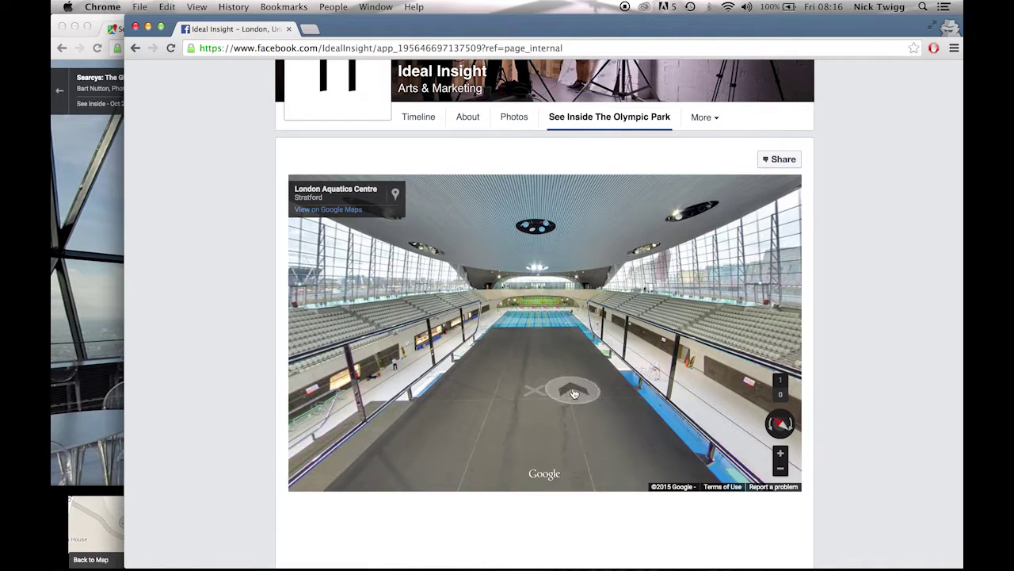
{"action": "left_click", "coordinate": [428, 384]}
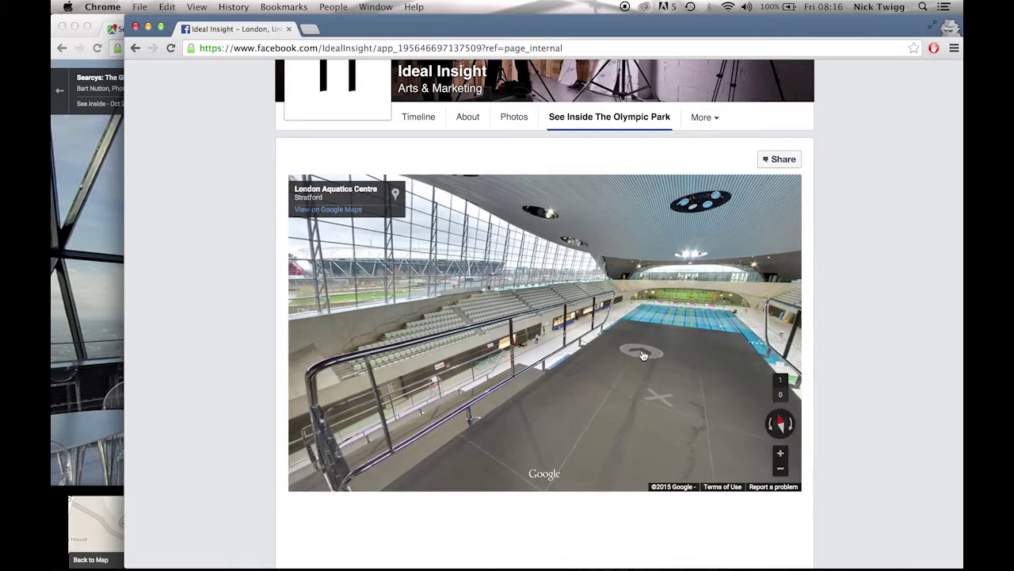
{"action": "left_click", "coordinate": [643, 354]}
{"action": "left_click", "coordinate": [467, 356]}
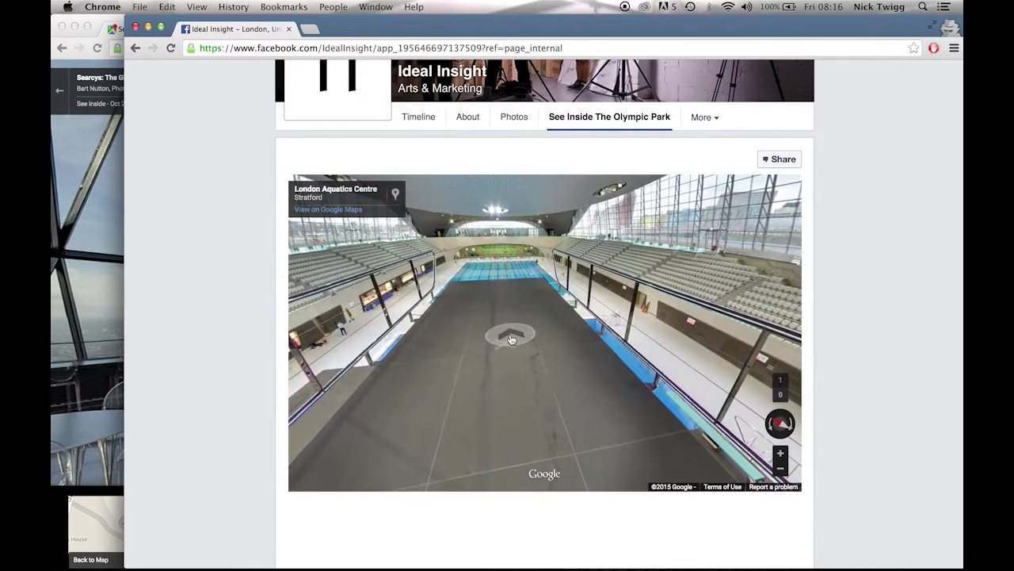
{"action": "left_click", "coordinate": [511, 339]}
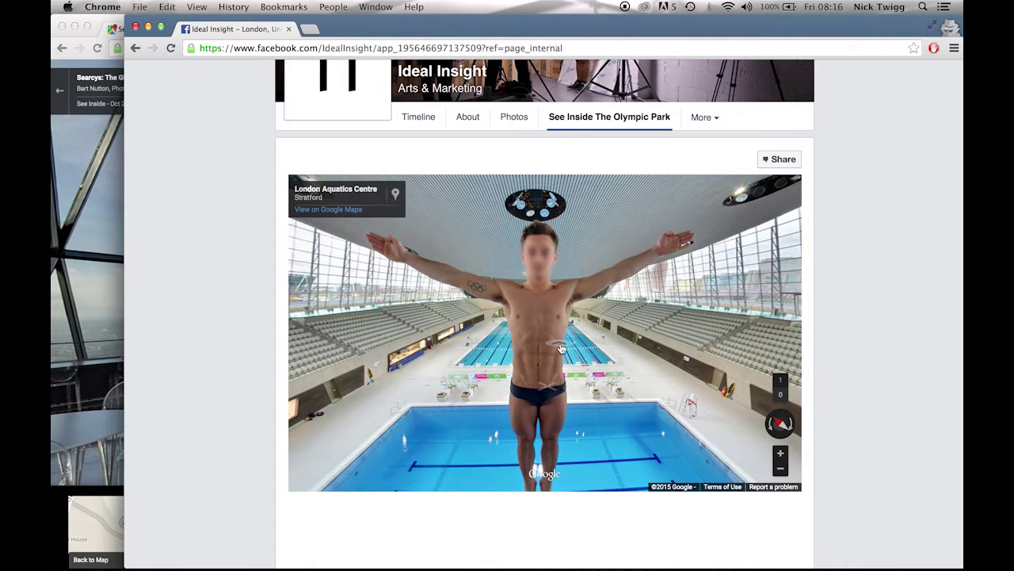
{"action": "left_click", "coordinate": [560, 349]}
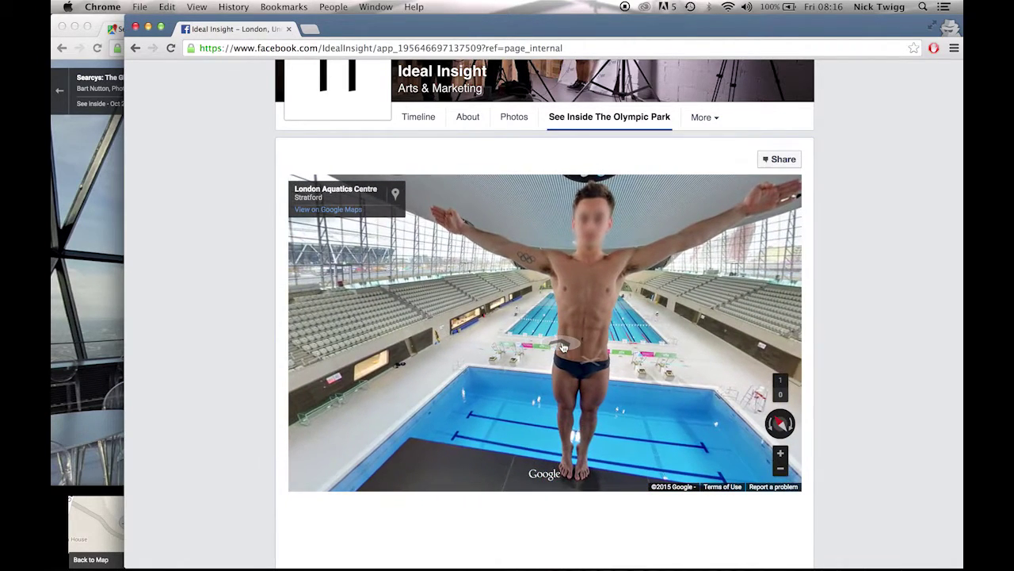
{"action": "left_click_drag", "start_coordinate": [564, 349], "coordinate": [535, 351]}
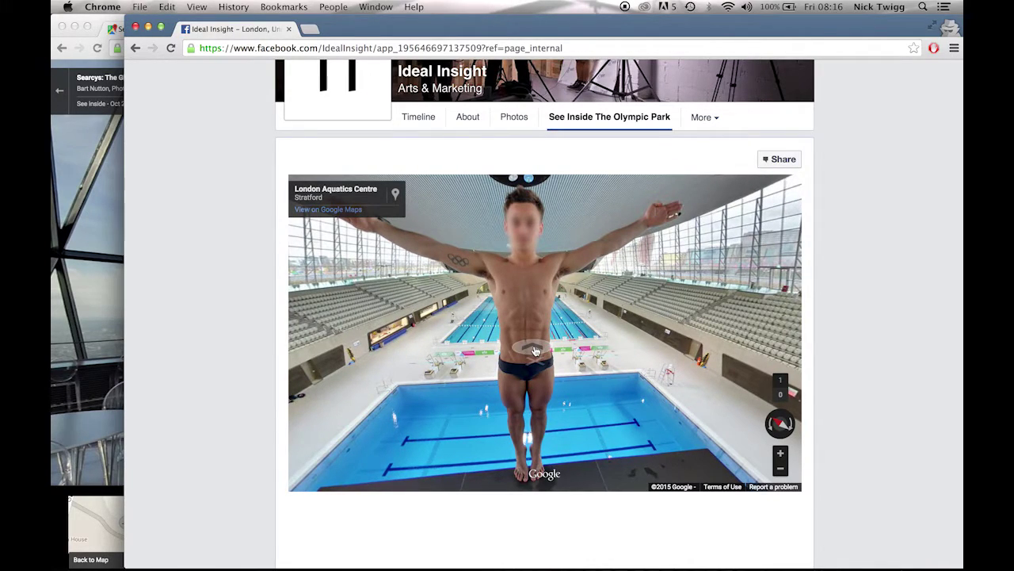
Step: From the Woobox custom tab page, add the Static Iframe Tab to the Ideal Insight Facebook page
{"action": "left_click", "coordinate": [74, 205]}
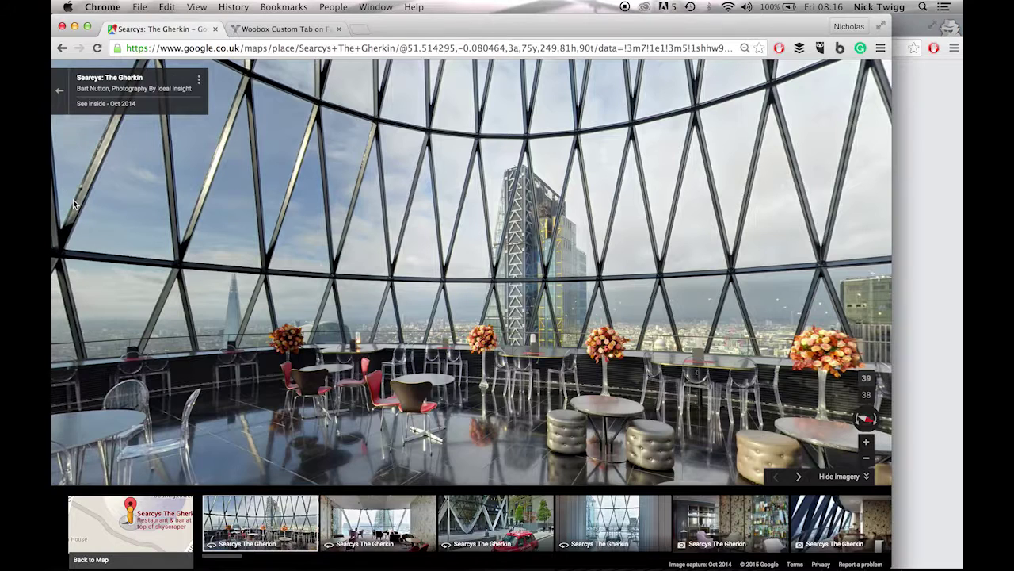
{"action": "left_click", "coordinate": [281, 29]}
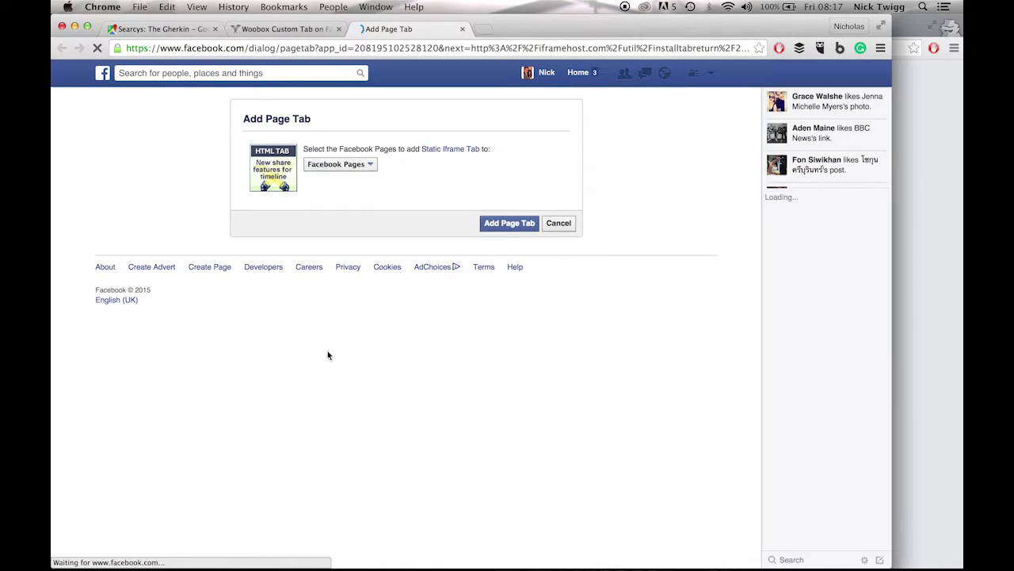
{"action": "left_click", "coordinate": [325, 172]}
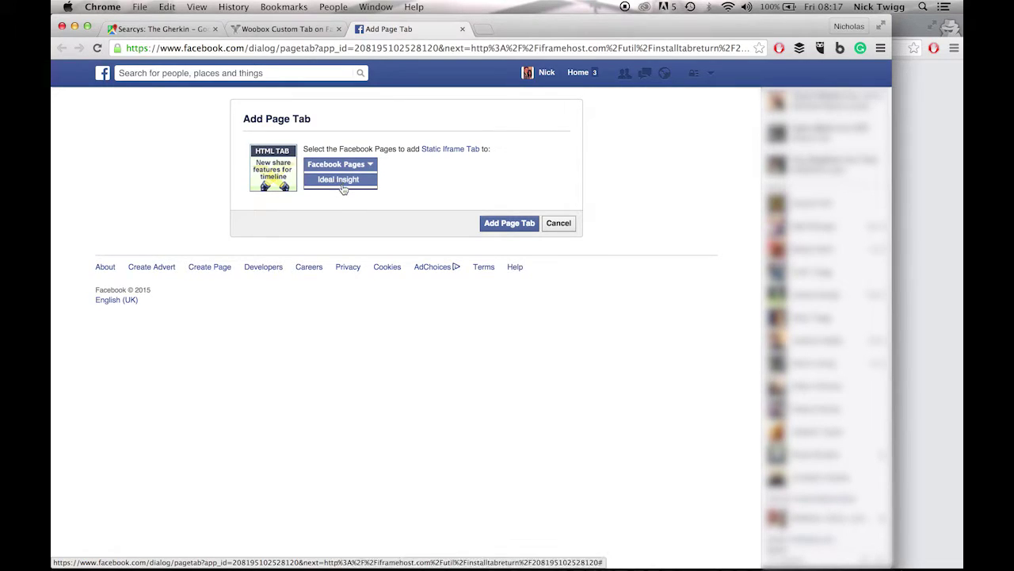
{"action": "left_click", "coordinate": [341, 182]}
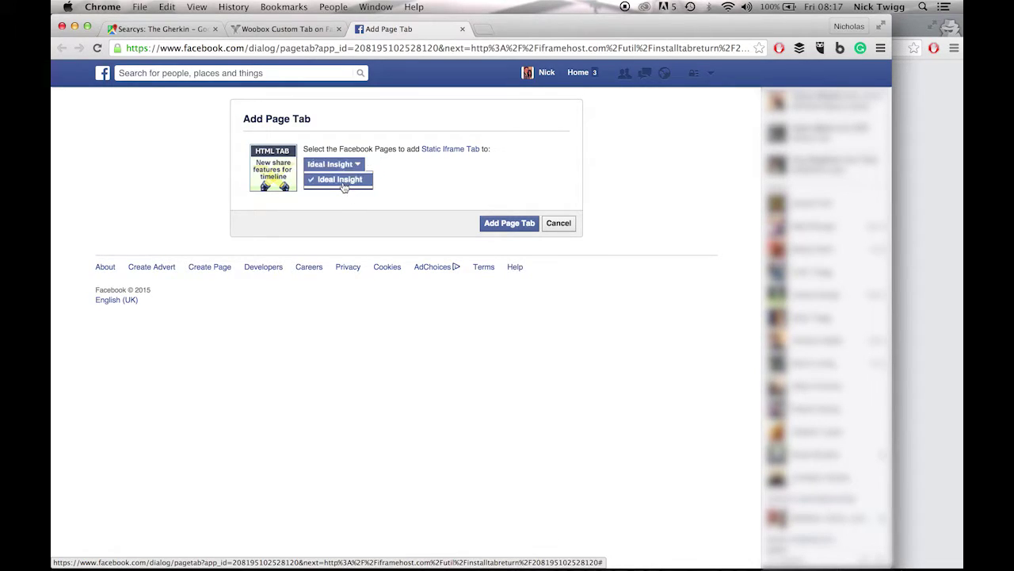
{"action": "left_click", "coordinate": [525, 224]}
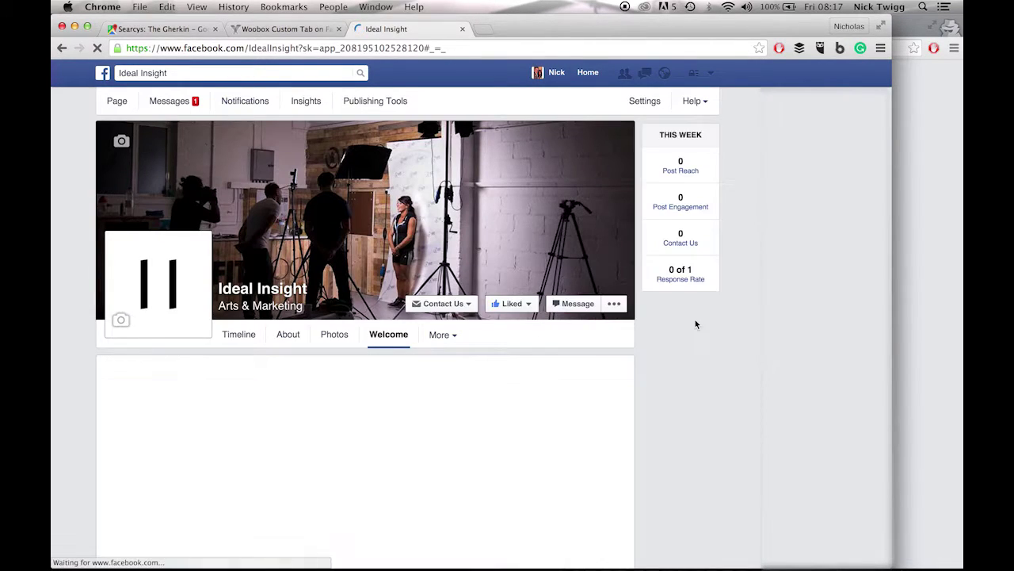
Step: Open the configuration page for the Welcome tab installed on the Ideal Insight page
{"action": "scroll", "coordinate": [695, 319], "scroll_direction": "down", "scroll_amount": 3}
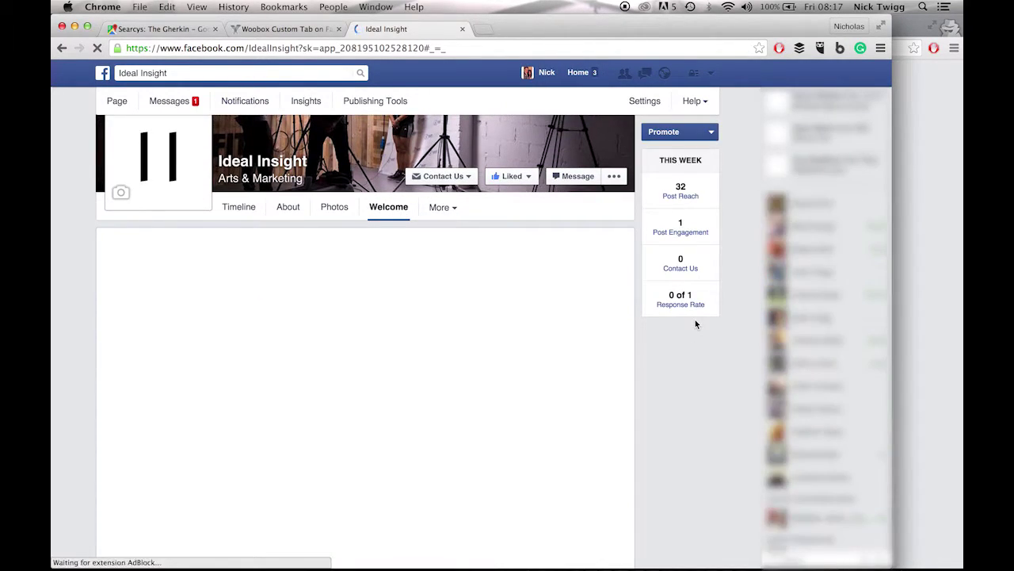
{"action": "scroll", "coordinate": [695, 323], "scroll_direction": "down", "scroll_amount": 1}
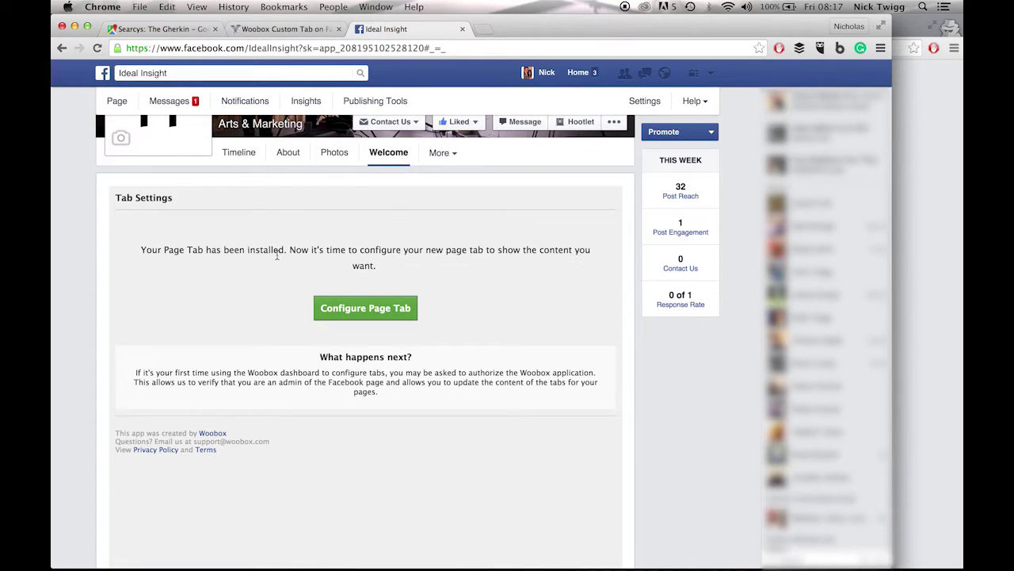
{"action": "left_click", "coordinate": [377, 310]}
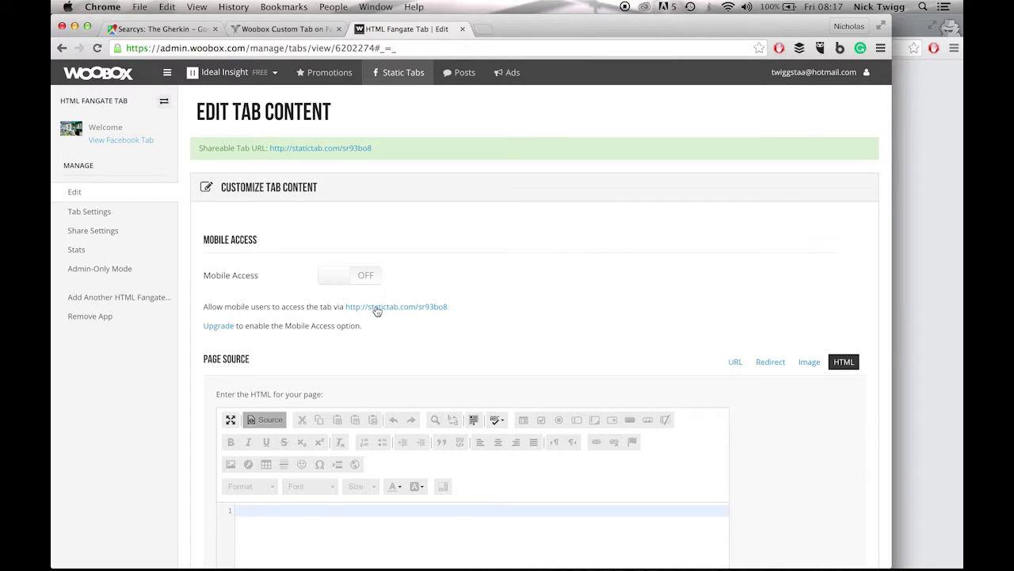
Step: In the Searcys: The Gherkin tour on Google Maps, move to the window table beside the flower arrangement and frame the city skyline
{"action": "left_click", "coordinate": [162, 28]}
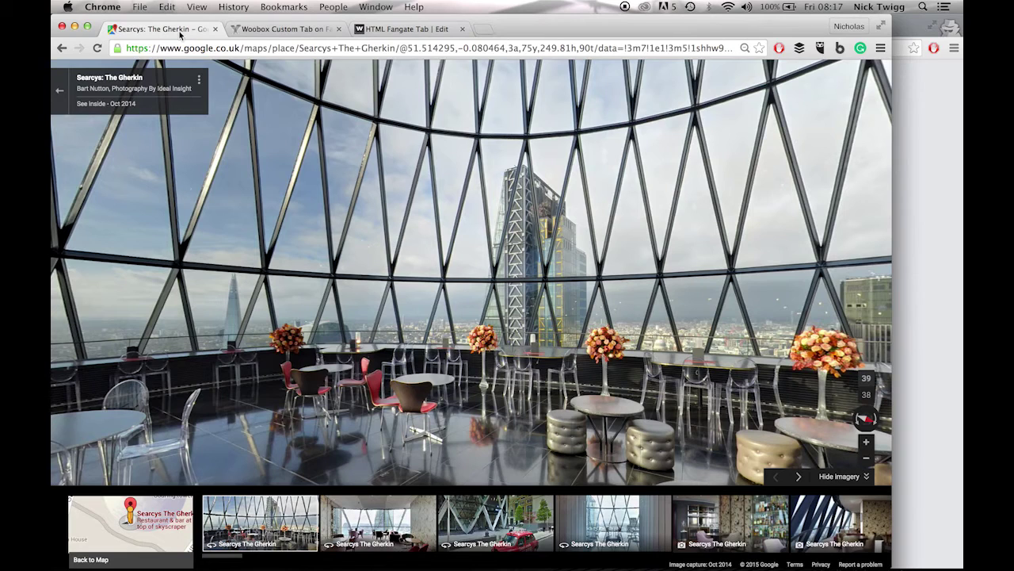
{"action": "left_click", "coordinate": [140, 77]}
{"action": "left_click_drag", "start_coordinate": [140, 78], "coordinate": [75, 78]}
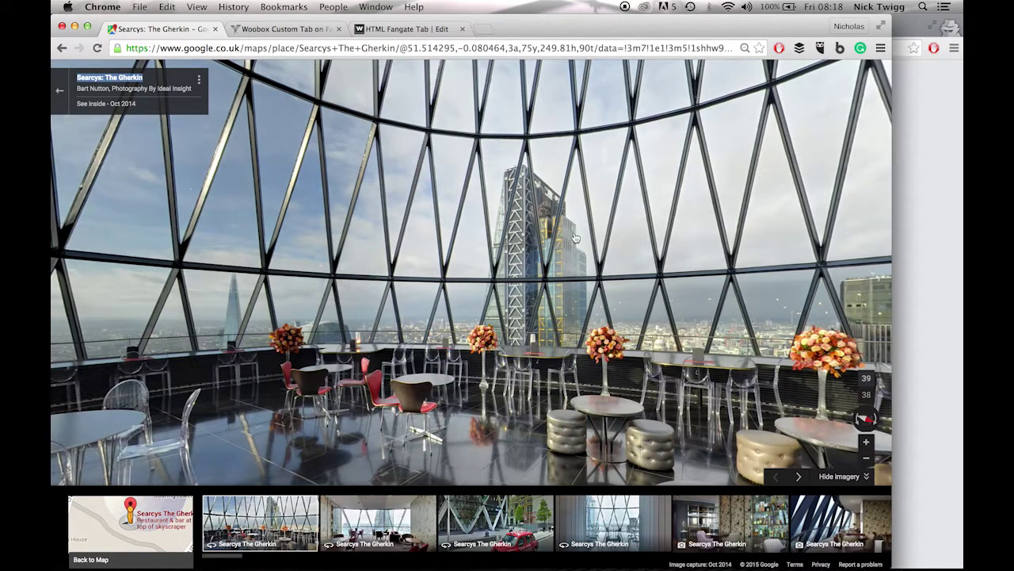
{"action": "left_click", "coordinate": [431, 392]}
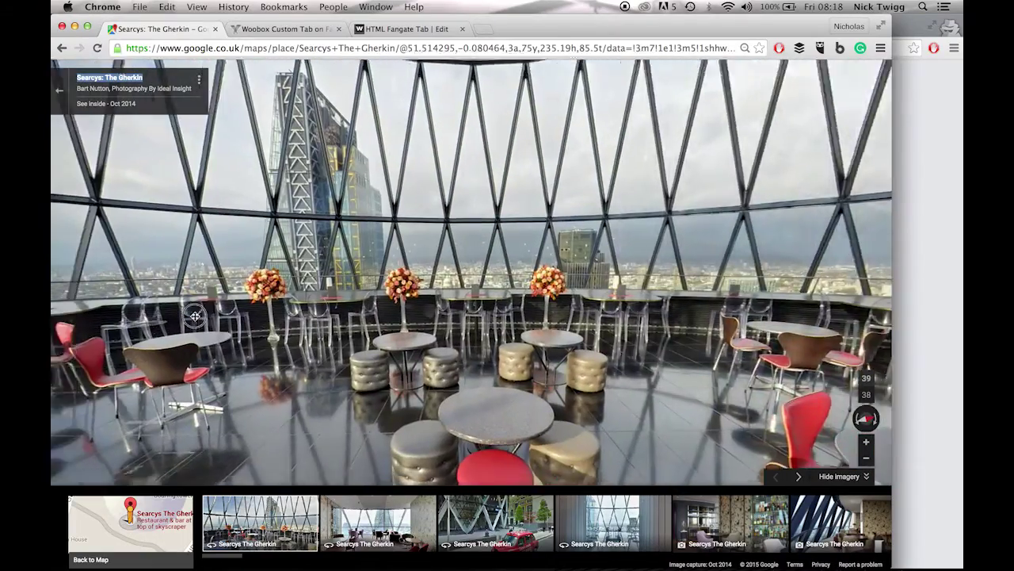
{"action": "left_click_drag", "start_coordinate": [323, 341], "coordinate": [511, 300]}
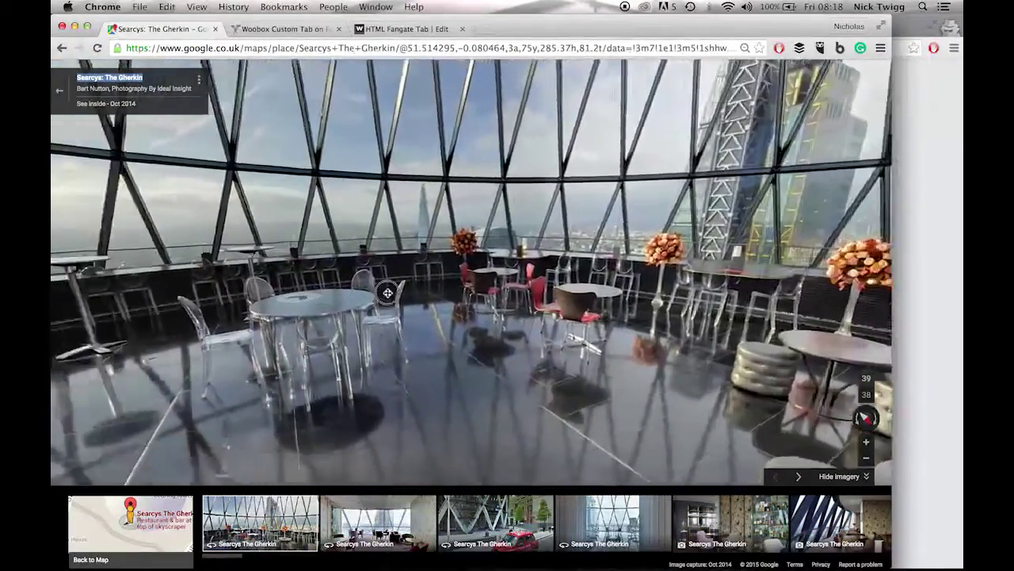
{"action": "left_click_drag", "start_coordinate": [388, 293], "coordinate": [332, 325]}
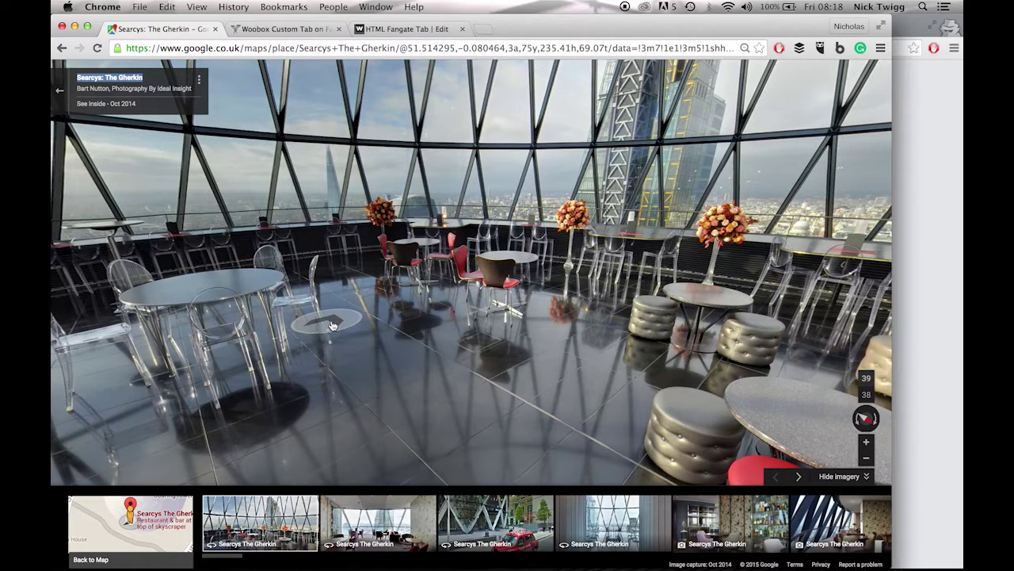
{"action": "left_click_drag", "start_coordinate": [238, 317], "coordinate": [327, 315]}
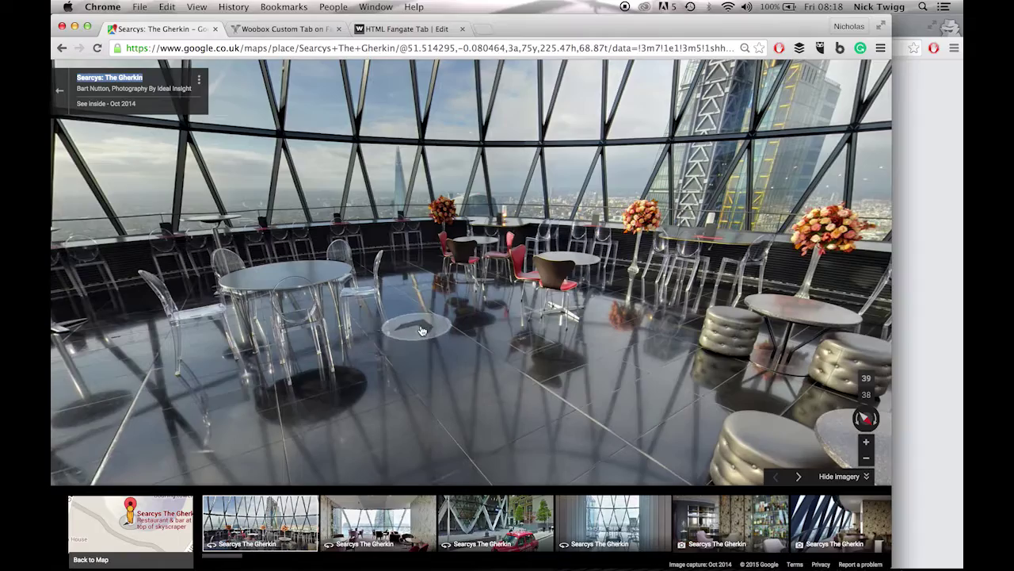
{"action": "left_click", "coordinate": [421, 329]}
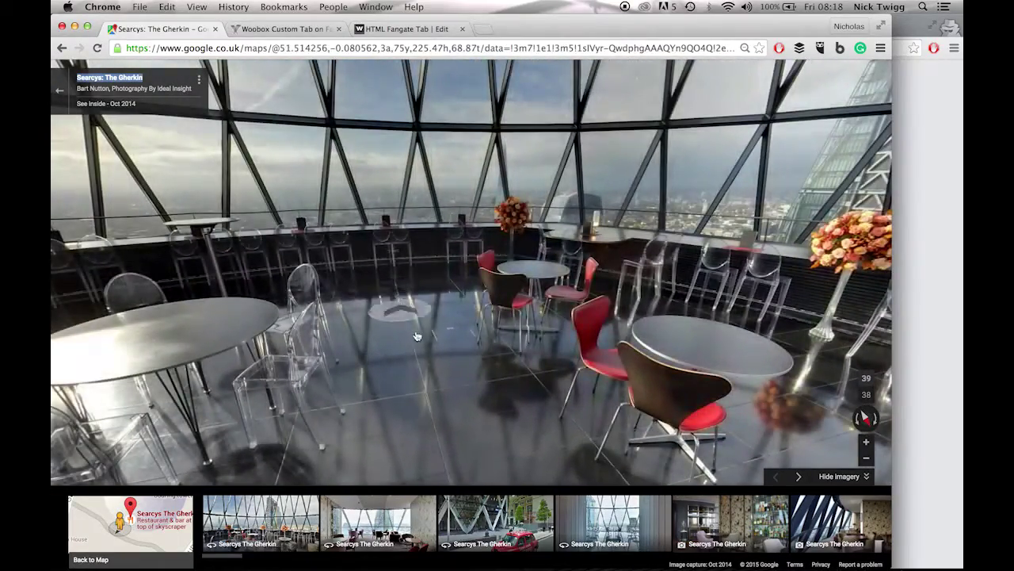
{"action": "left_click", "coordinate": [420, 336]}
{"action": "left_click", "coordinate": [374, 309]}
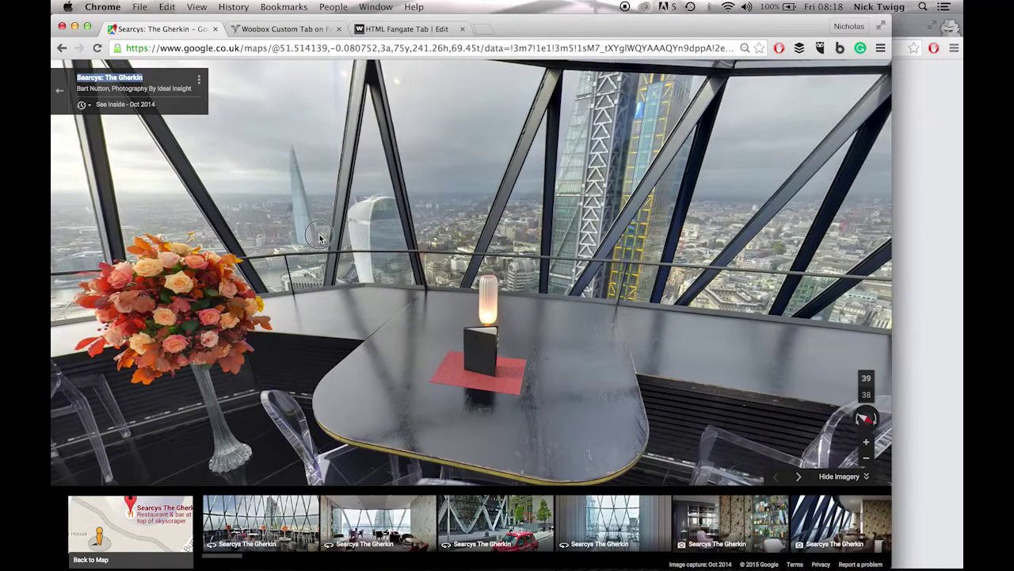
{"action": "left_click_drag", "start_coordinate": [317, 252], "coordinate": [343, 277]}
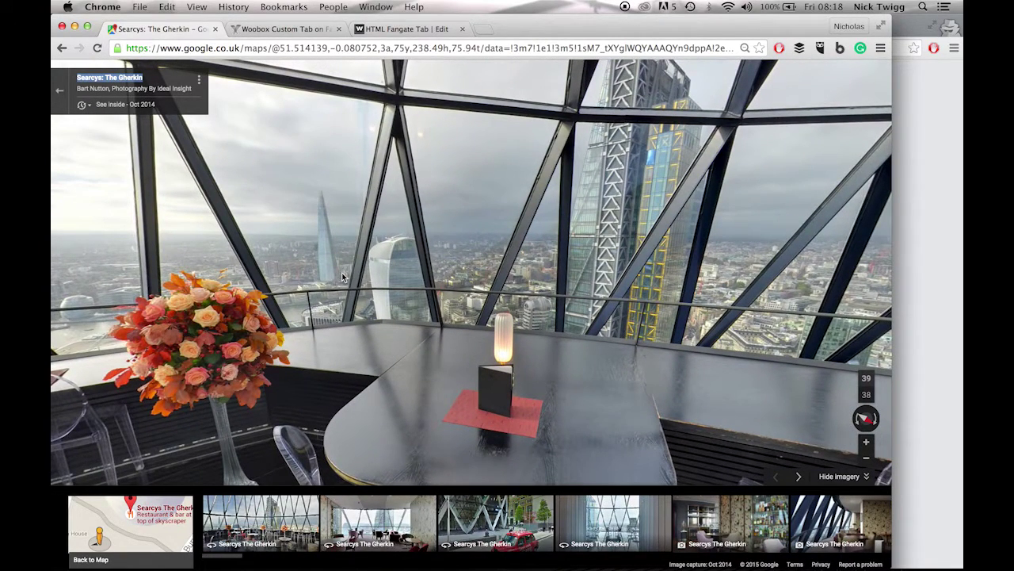
{"action": "left_click_drag", "start_coordinate": [353, 275], "coordinate": [365, 278]}
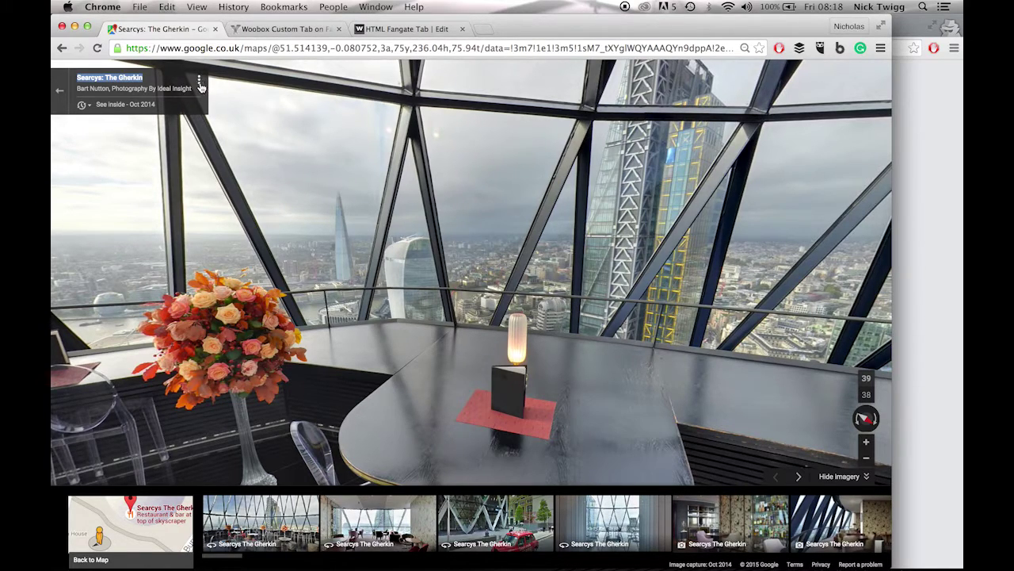
Step: Open the embed options for the current Street View image and choose a custom size
{"action": "left_click", "coordinate": [200, 82]}
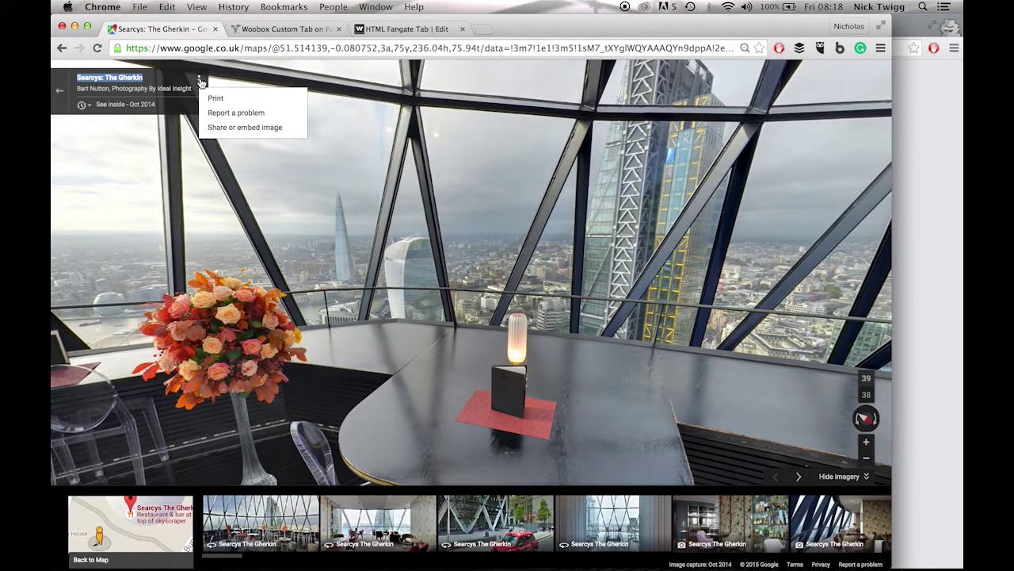
{"action": "left_click", "coordinate": [256, 131]}
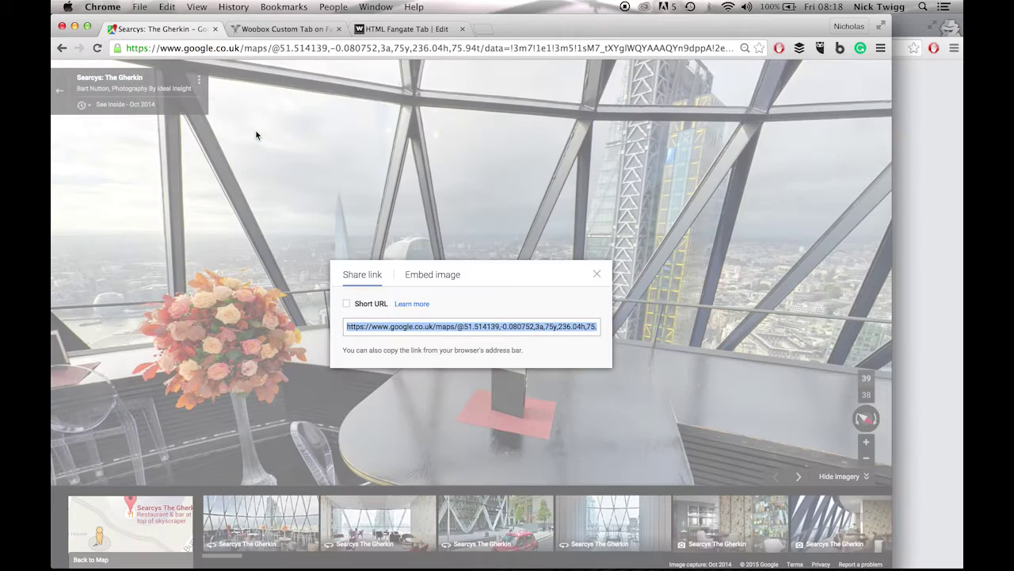
{"action": "left_click", "coordinate": [441, 275]}
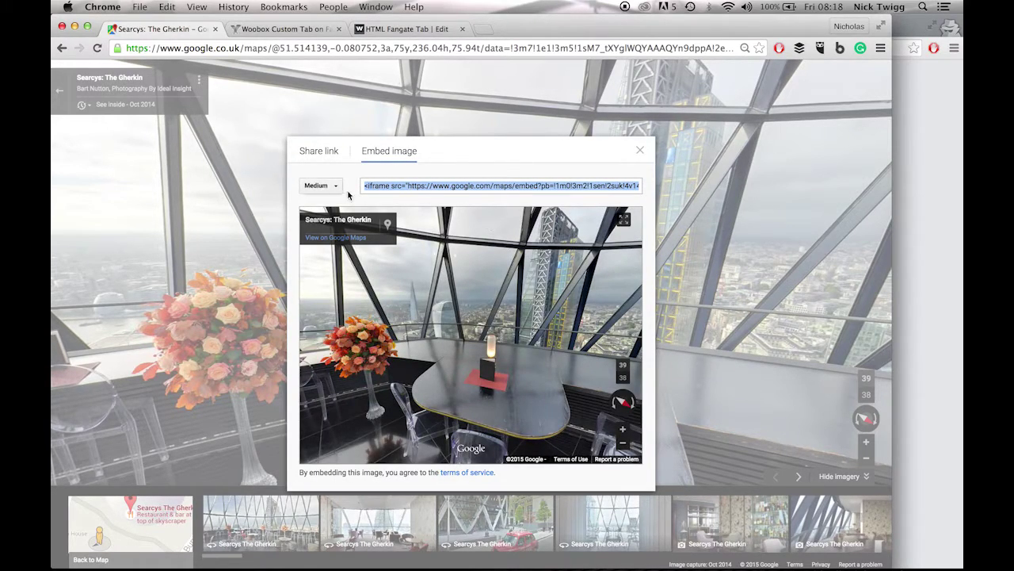
{"action": "left_click", "coordinate": [321, 185]}
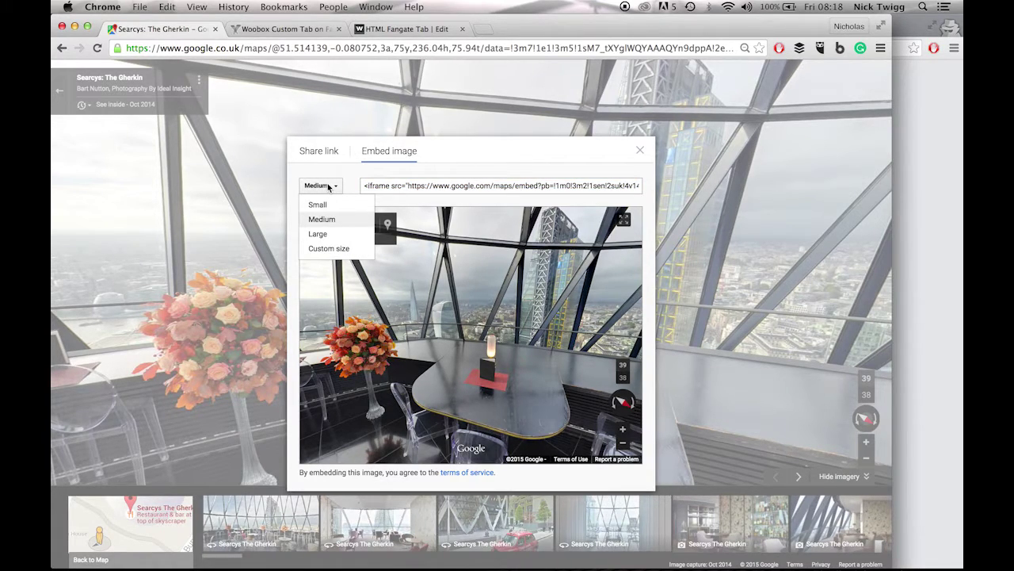
{"action": "left_click", "coordinate": [329, 250]}
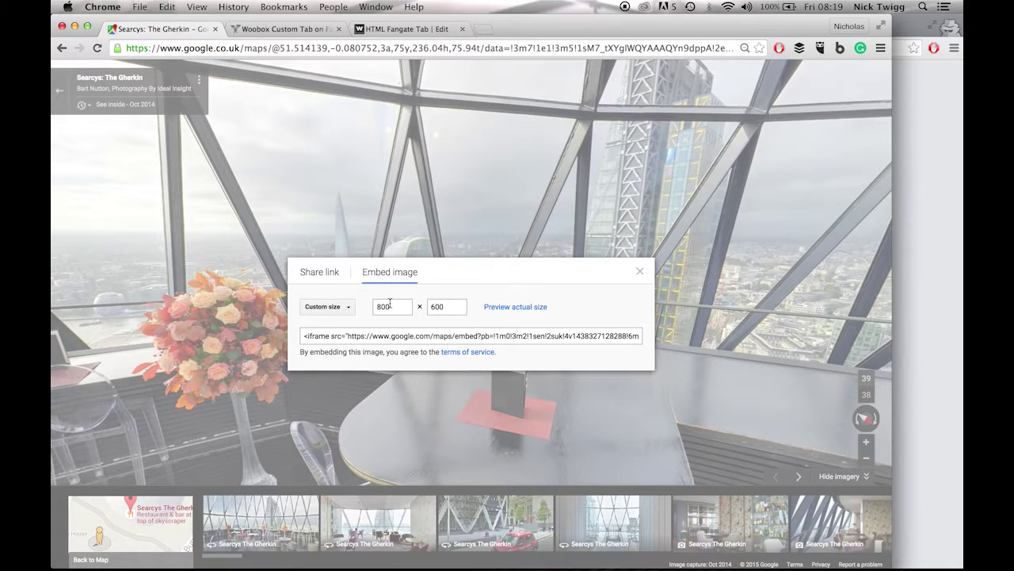
Step: Set the embed size to 810 × 500 and copy the iframe code
{"action": "double_click", "coordinate": [389, 306]}
{"action": "type", "text": "810"}
{"action": "double_click", "coordinate": [447, 306]}
{"action": "type", "text": "500"}
{"action": "left_click", "coordinate": [489, 336]}
{"action": "right_click", "coordinate": [489, 336]}
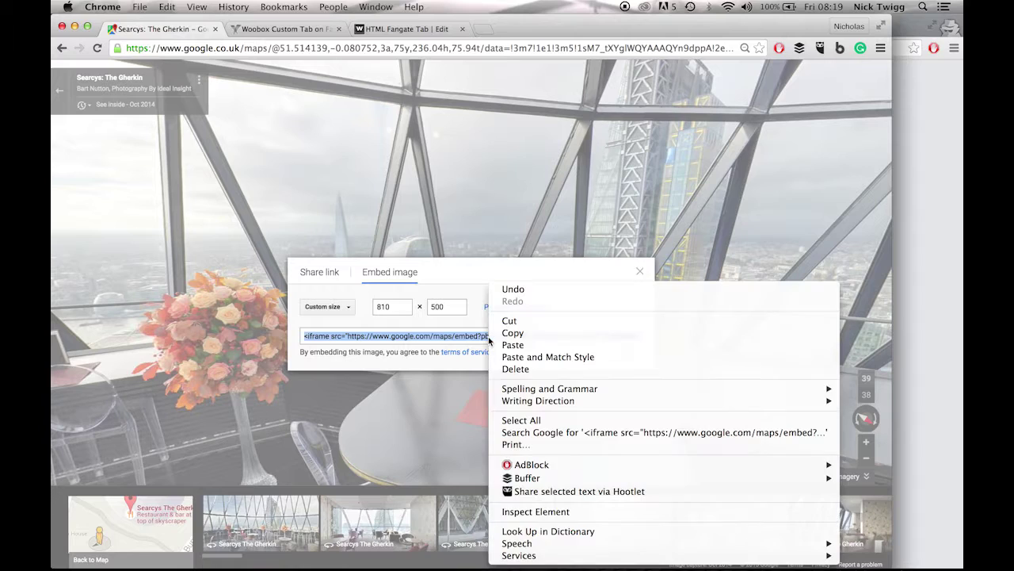
{"action": "left_click", "coordinate": [506, 337]}
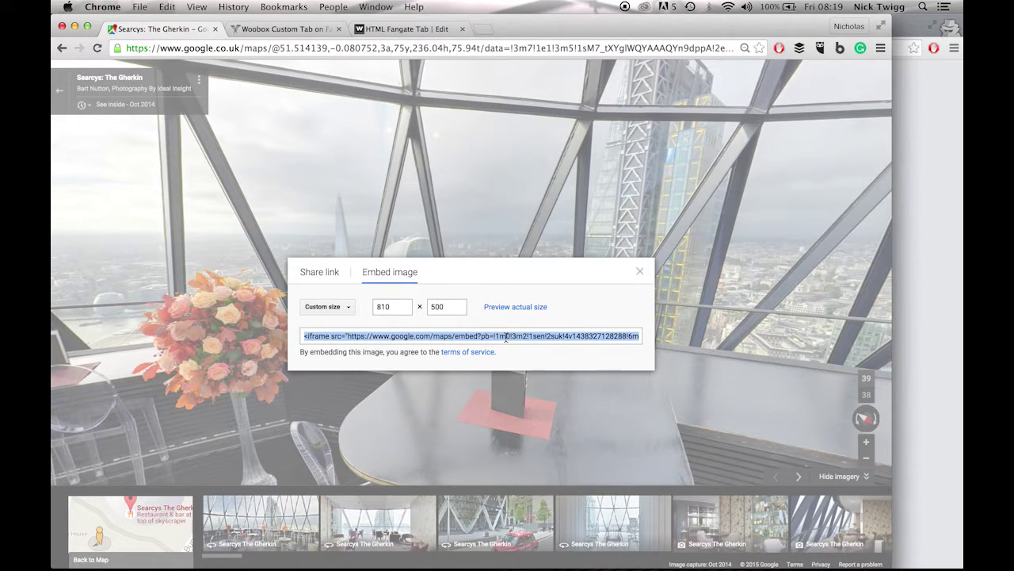
Step: Paste the copied Google Maps iframe code into the HTML page source of the Woobox tab
{"action": "left_click", "coordinate": [418, 30]}
{"action": "scroll", "coordinate": [428, 325], "scroll_direction": "down", "scroll_amount": 3}
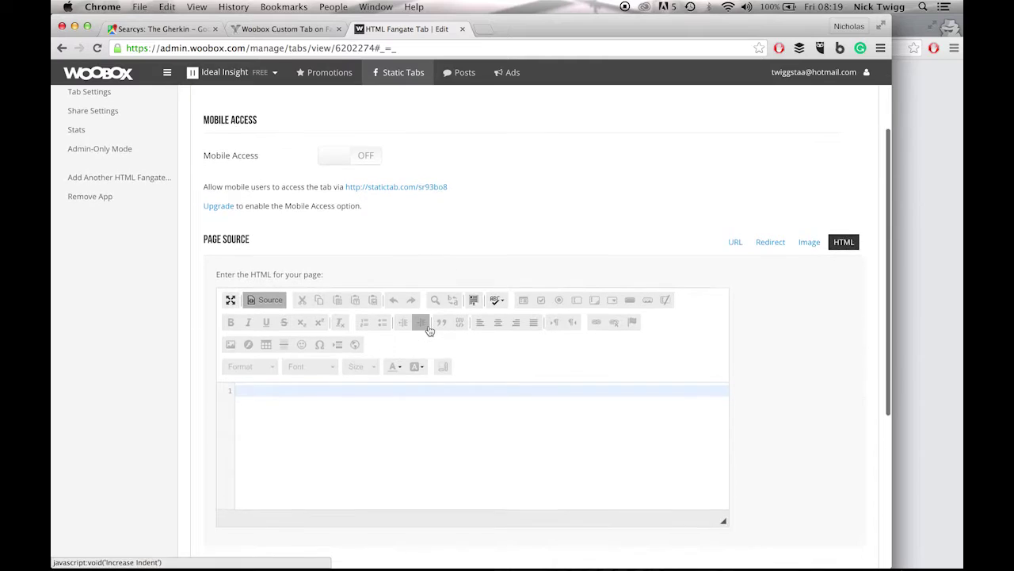
{"action": "scroll", "coordinate": [428, 326], "scroll_direction": "down", "scroll_amount": 2}
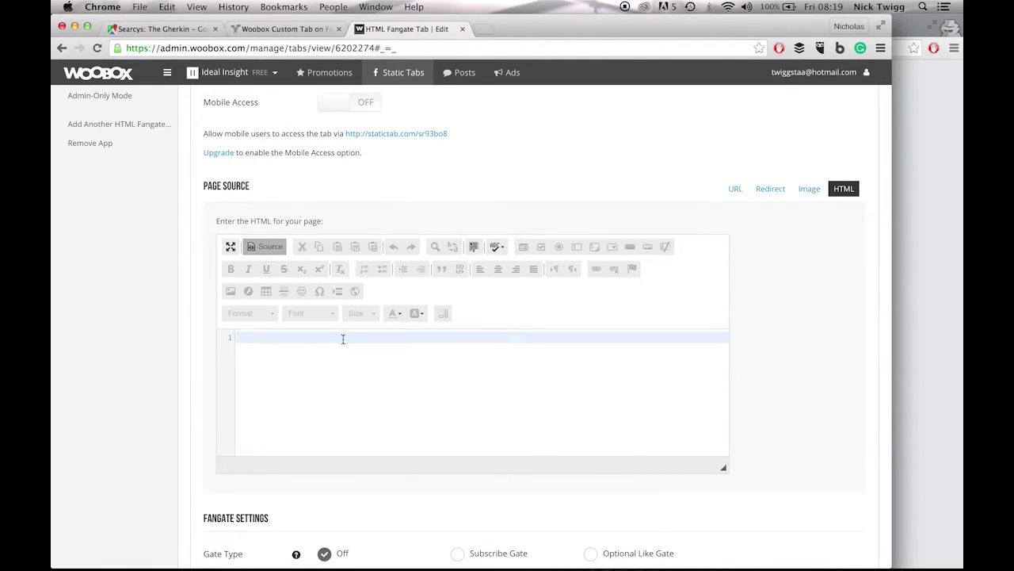
{"action": "key", "text": "super+v"}
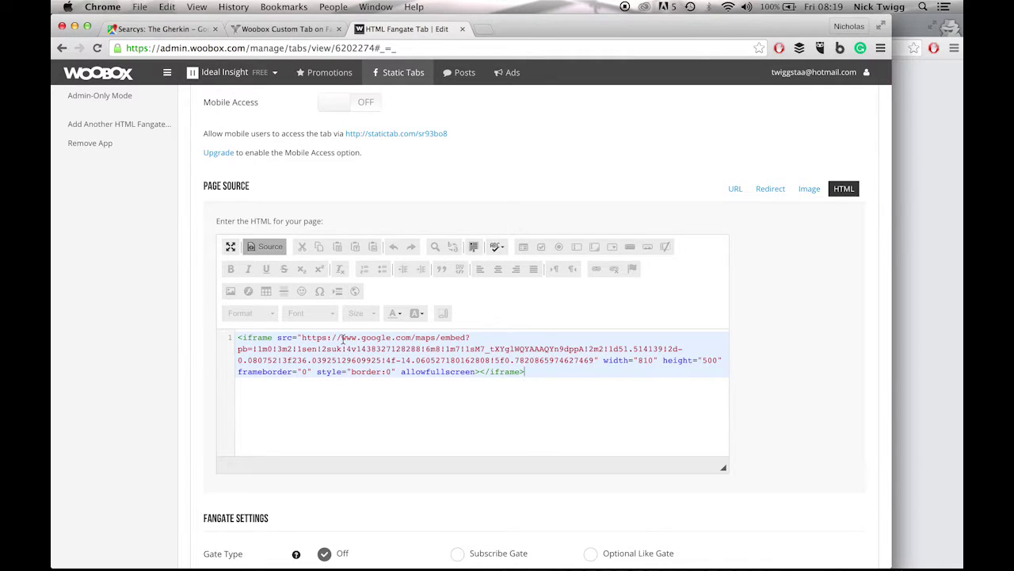
{"action": "scroll", "coordinate": [343, 337], "scroll_direction": "down", "scroll_amount": 1}
{"action": "scroll", "coordinate": [343, 341], "scroll_direction": "down", "scroll_amount": 2}
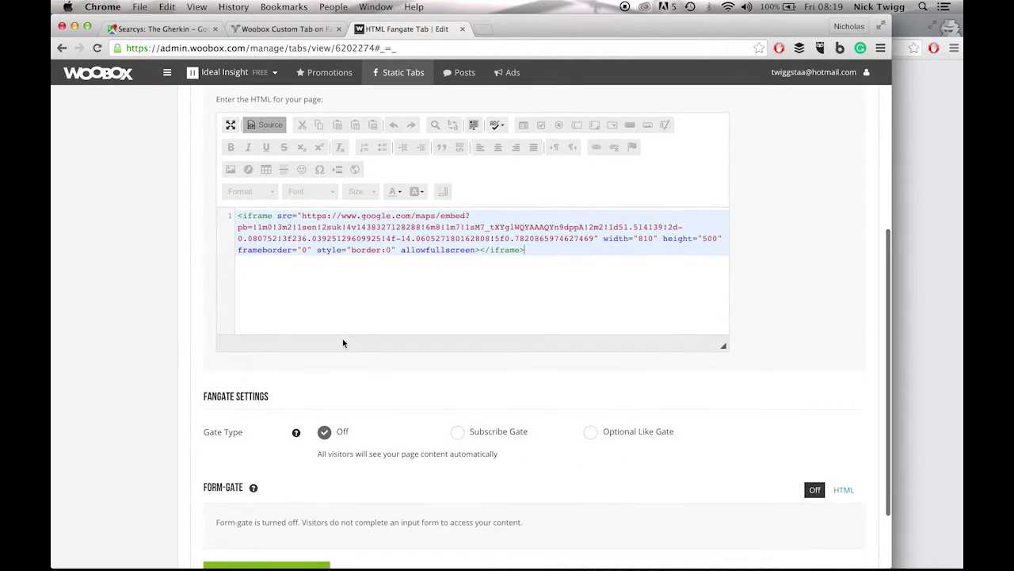
Step: Save the tab content with the embedded iframe code in its page source
{"action": "scroll", "coordinate": [343, 342], "scroll_direction": "down", "scroll_amount": 2}
{"action": "left_click", "coordinate": [289, 485]}
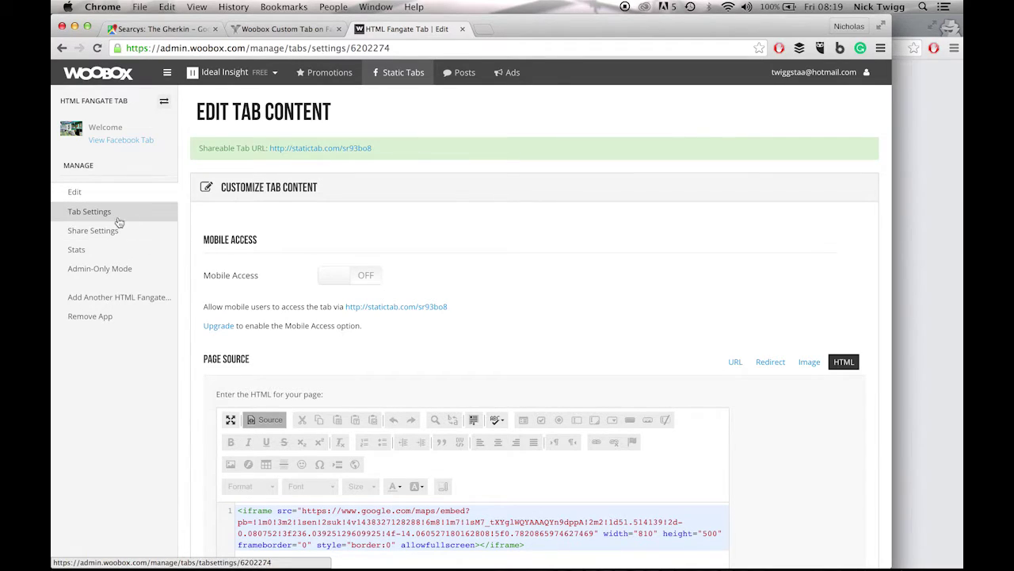
Step: In the tab settings, set the tab name to "See Inside Searcys The Gherkin" and save the settings
{"action": "left_click", "coordinate": [89, 212]}
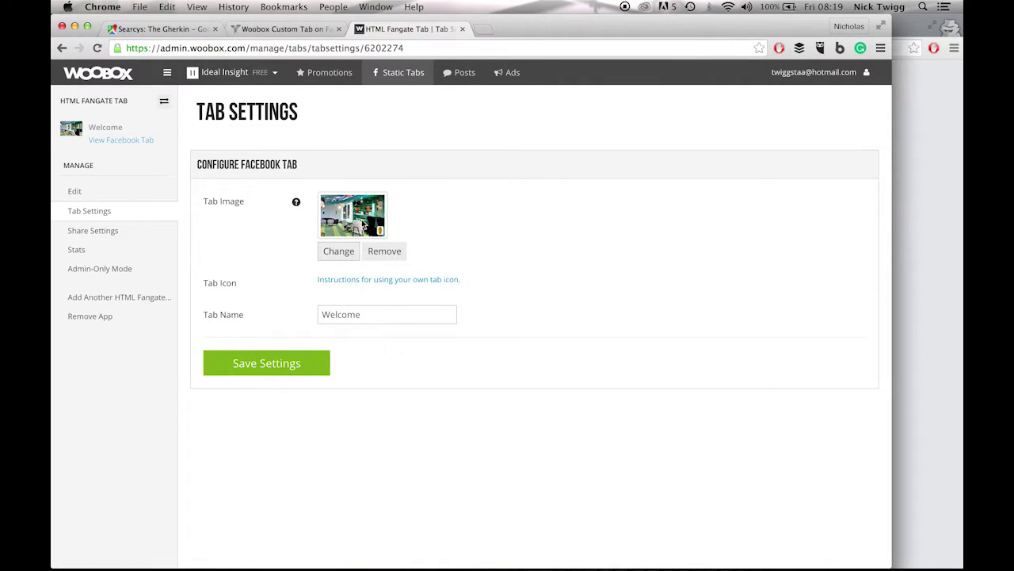
{"action": "double_click", "coordinate": [368, 314]}
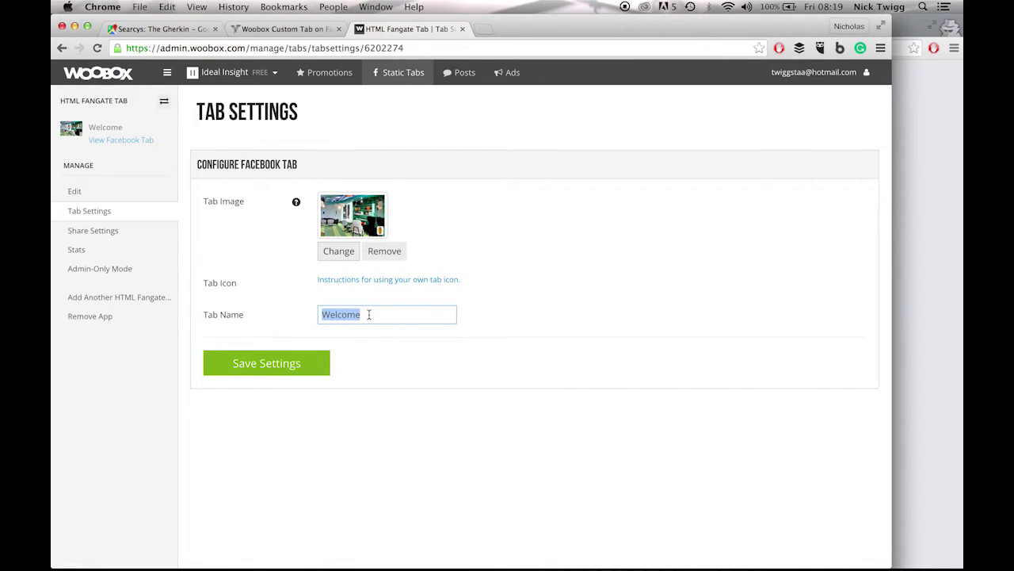
{"action": "type", "text": "See"}
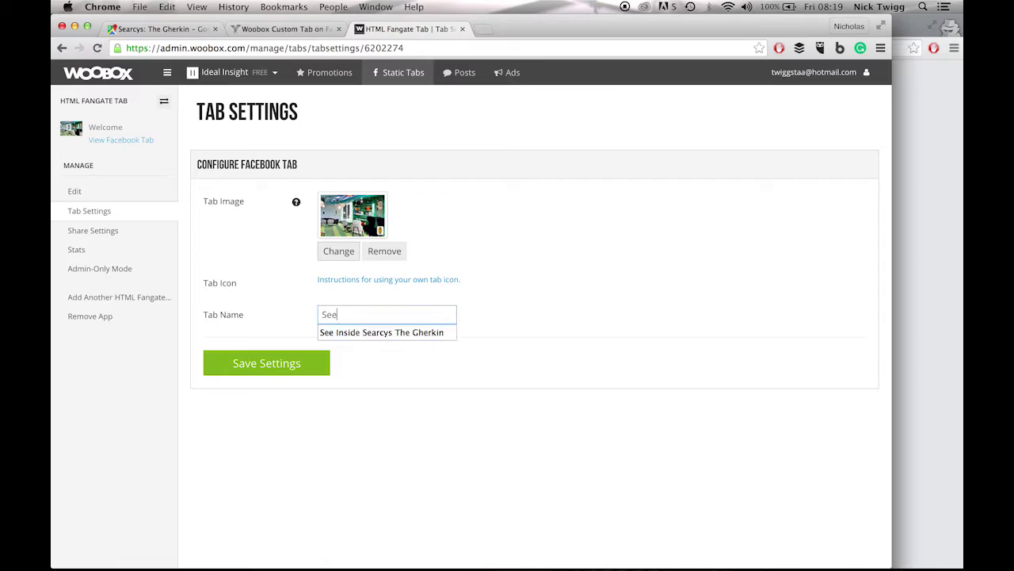
{"action": "type", "text": " Inside"}
{"action": "left_click", "coordinate": [382, 332]}
{"action": "left_click", "coordinate": [297, 366]}
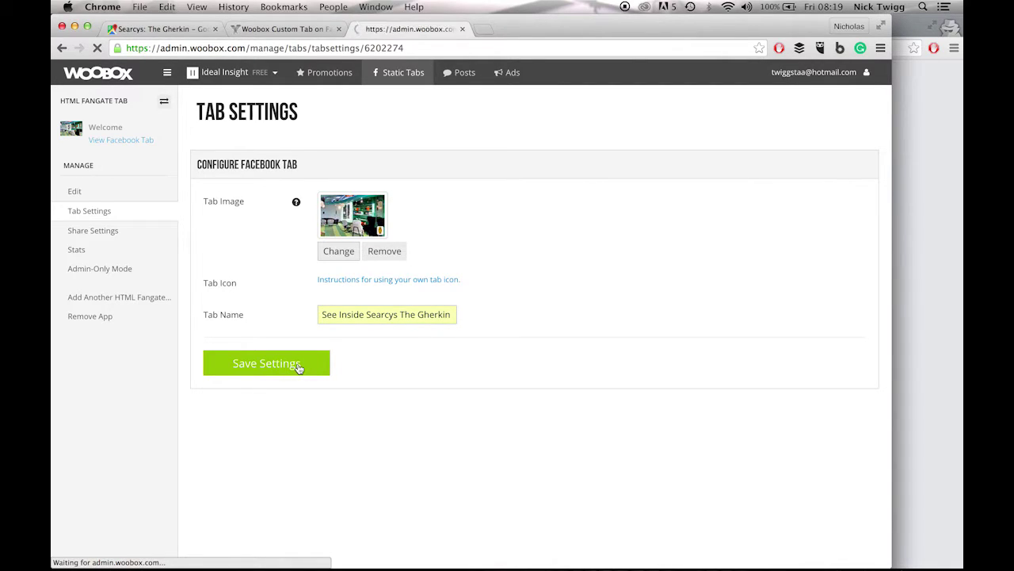
Step: In the share settings, enable the Share button at the top of the tab and save the settings
{"action": "left_click", "coordinate": [96, 243]}
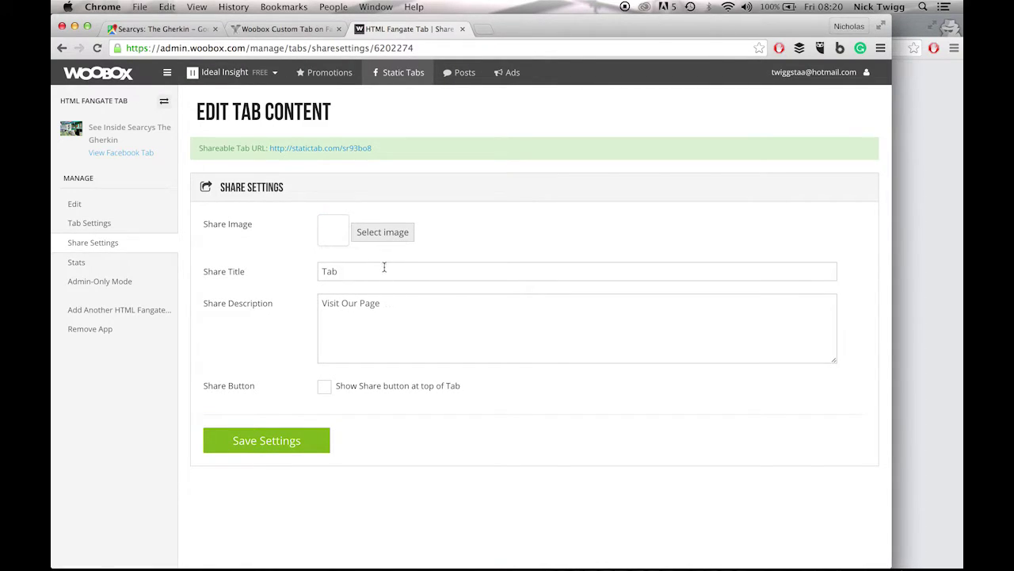
{"action": "left_click", "coordinate": [325, 388]}
{"action": "left_click", "coordinate": [292, 446]}
Step: Open the tab on the Ideal Insight Facebook page and bring the embedded Searcys: The Gherkin tour into view
{"action": "left_click", "coordinate": [119, 153]}
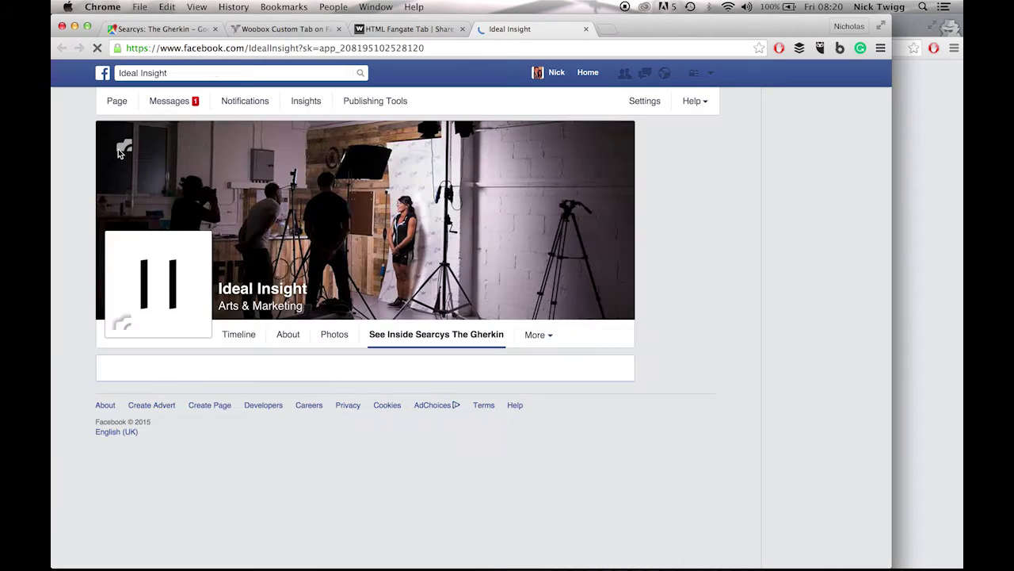
{"action": "scroll", "coordinate": [737, 316], "scroll_direction": "down", "scroll_amount": 3}
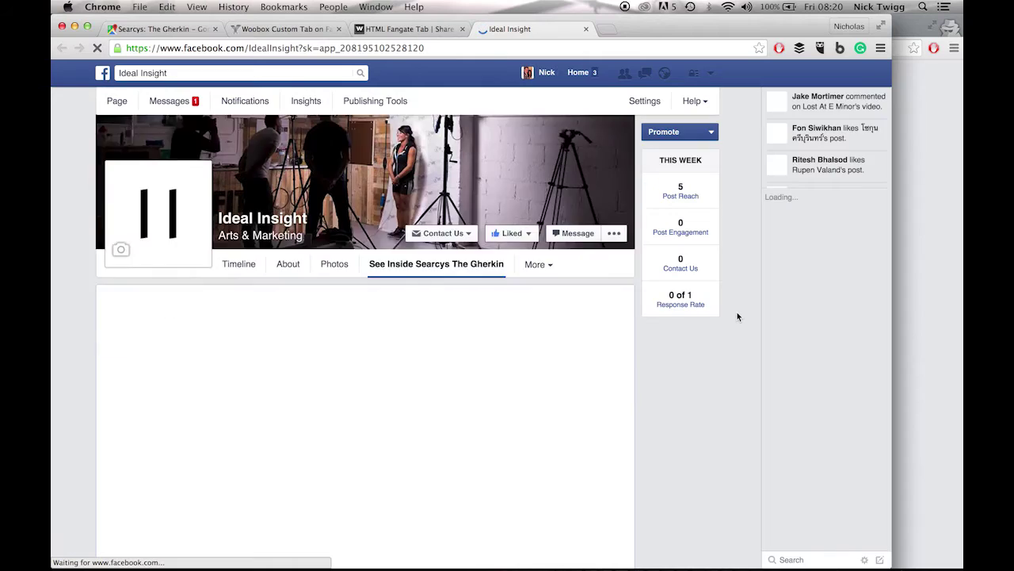
{"action": "scroll", "coordinate": [737, 316], "scroll_direction": "down", "scroll_amount": 3}
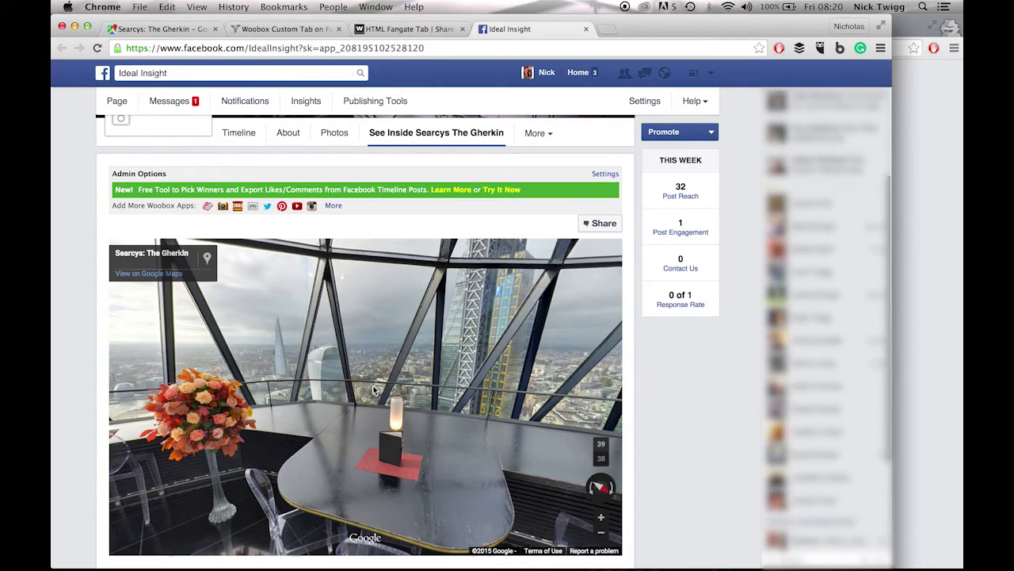
Step: Look around and move through the restaurant in the embedded tour to check that it works on the Facebook page
{"action": "left_click_drag", "start_coordinate": [475, 380], "coordinate": [415, 434]}
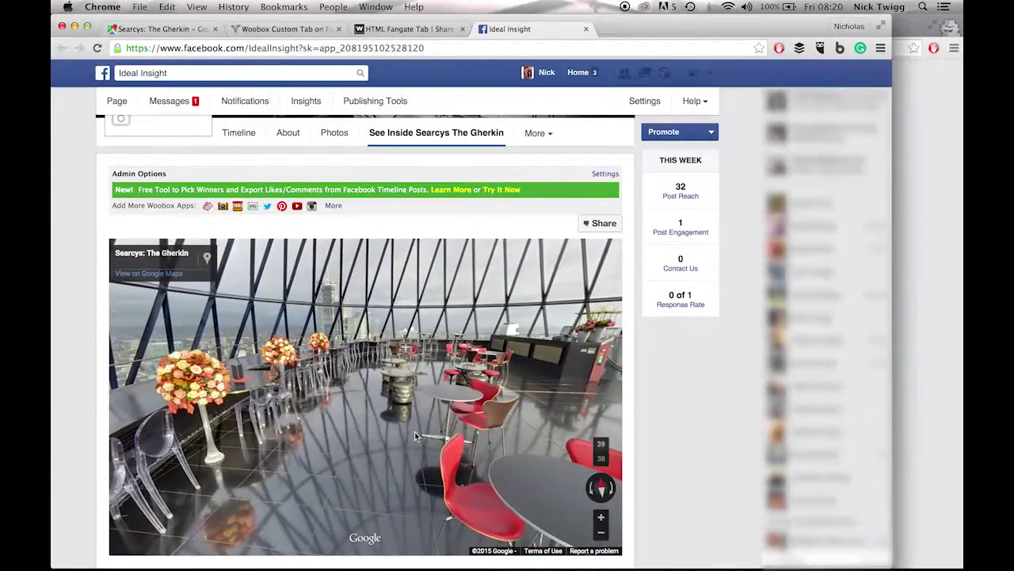
{"action": "left_click", "coordinate": [499, 408]}
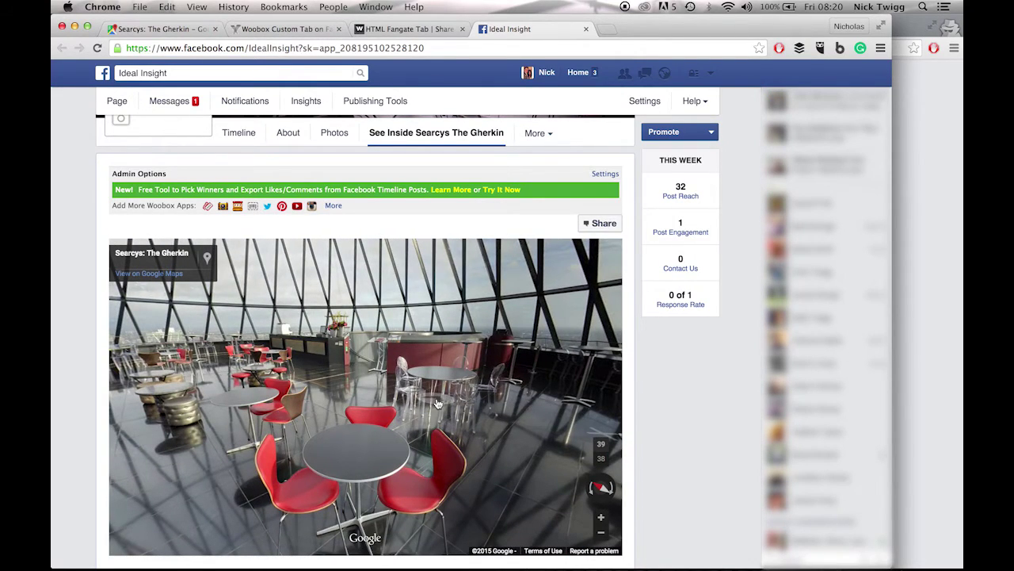
{"action": "left_click", "coordinate": [331, 402]}
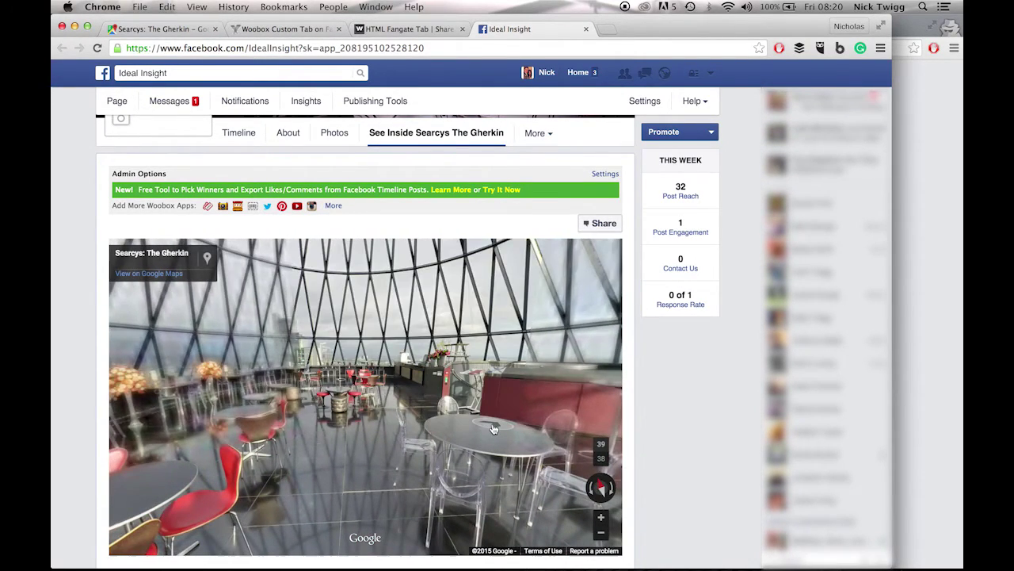